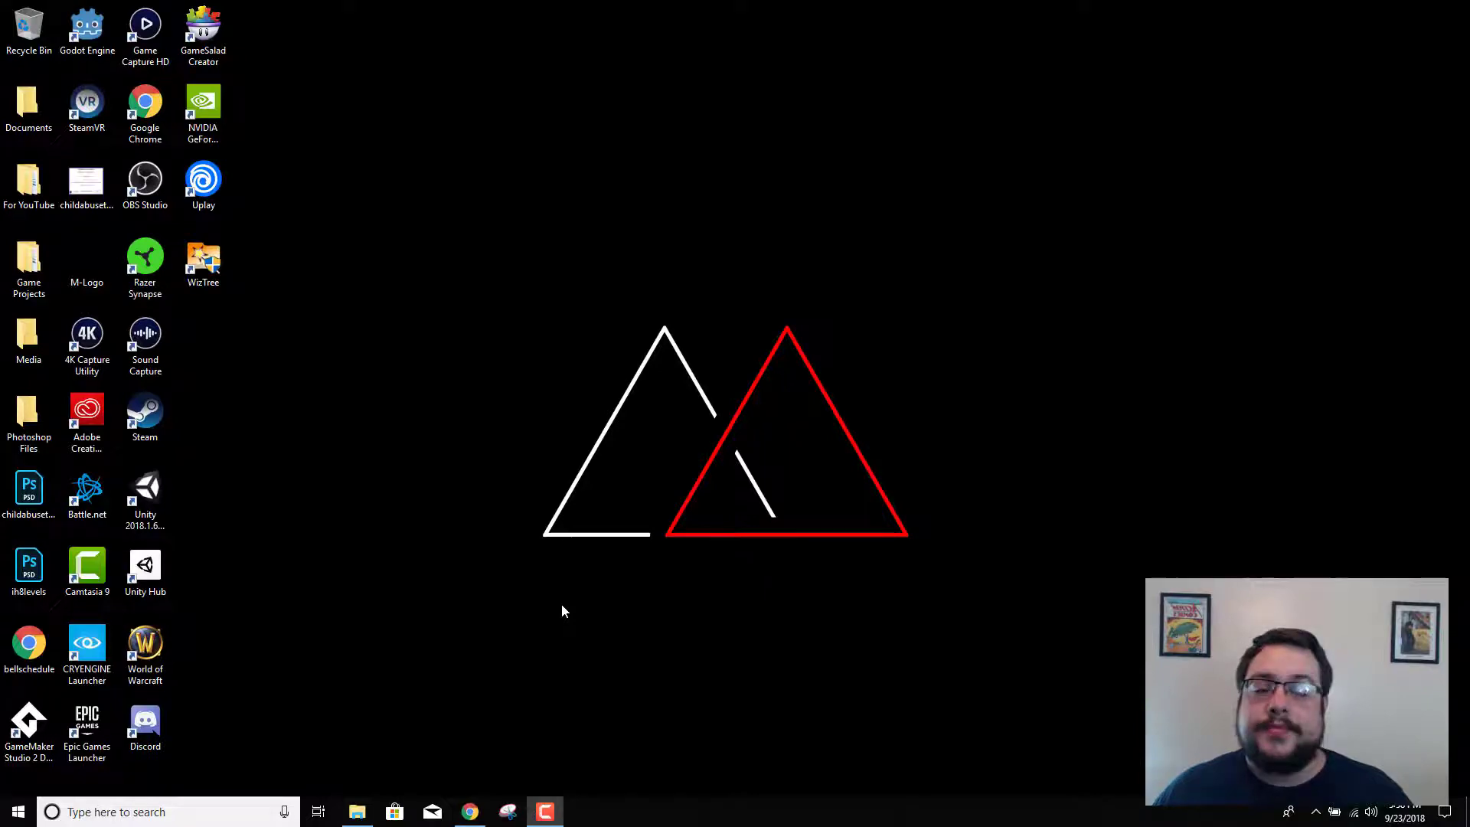
Step: Review WizTree's features in Chrome, highlighting 'master file table (MFT)', then minimize Chrome
left_click(472, 813)
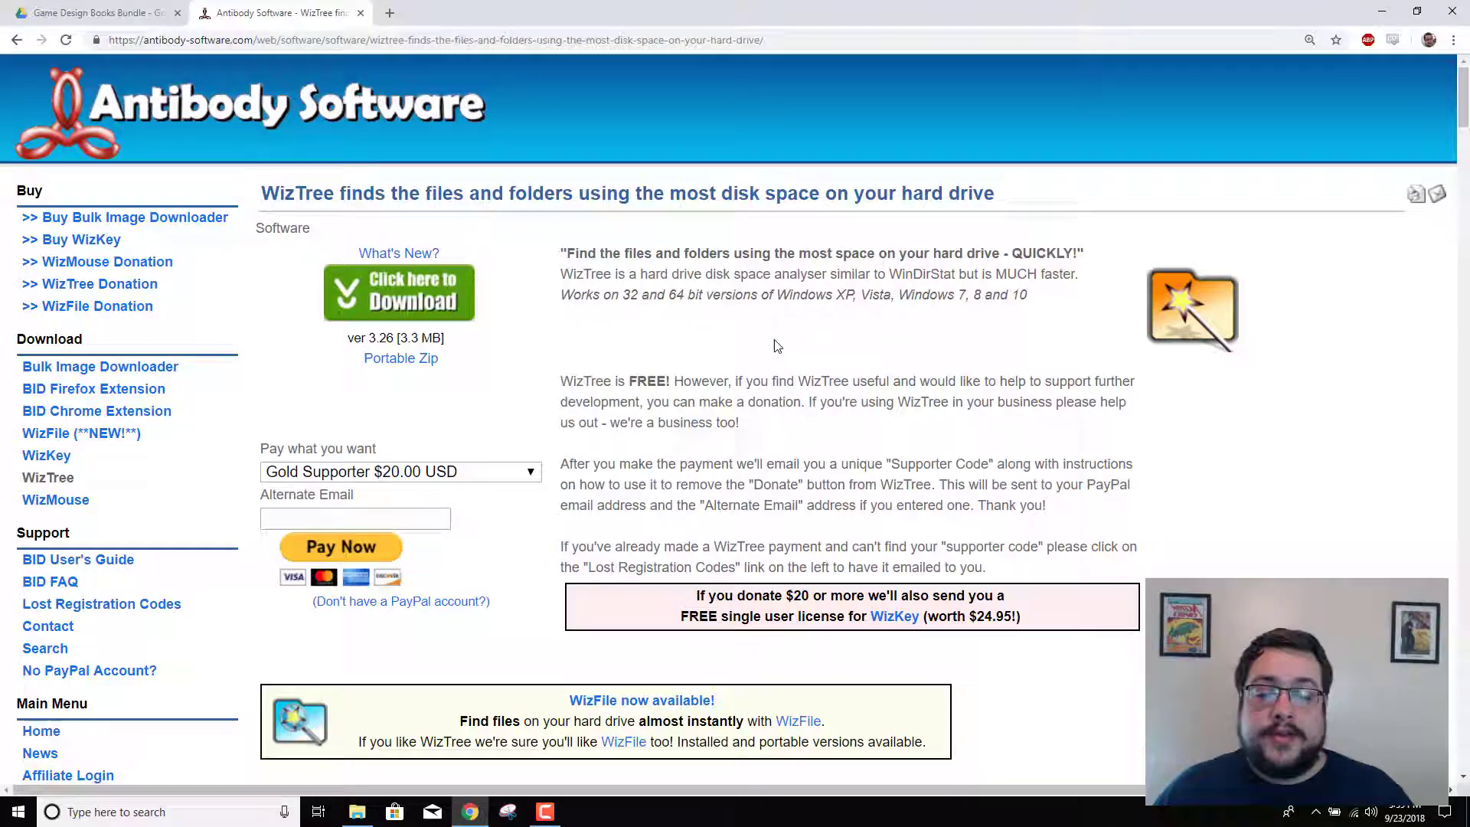
scroll(773, 364, "down", 3)
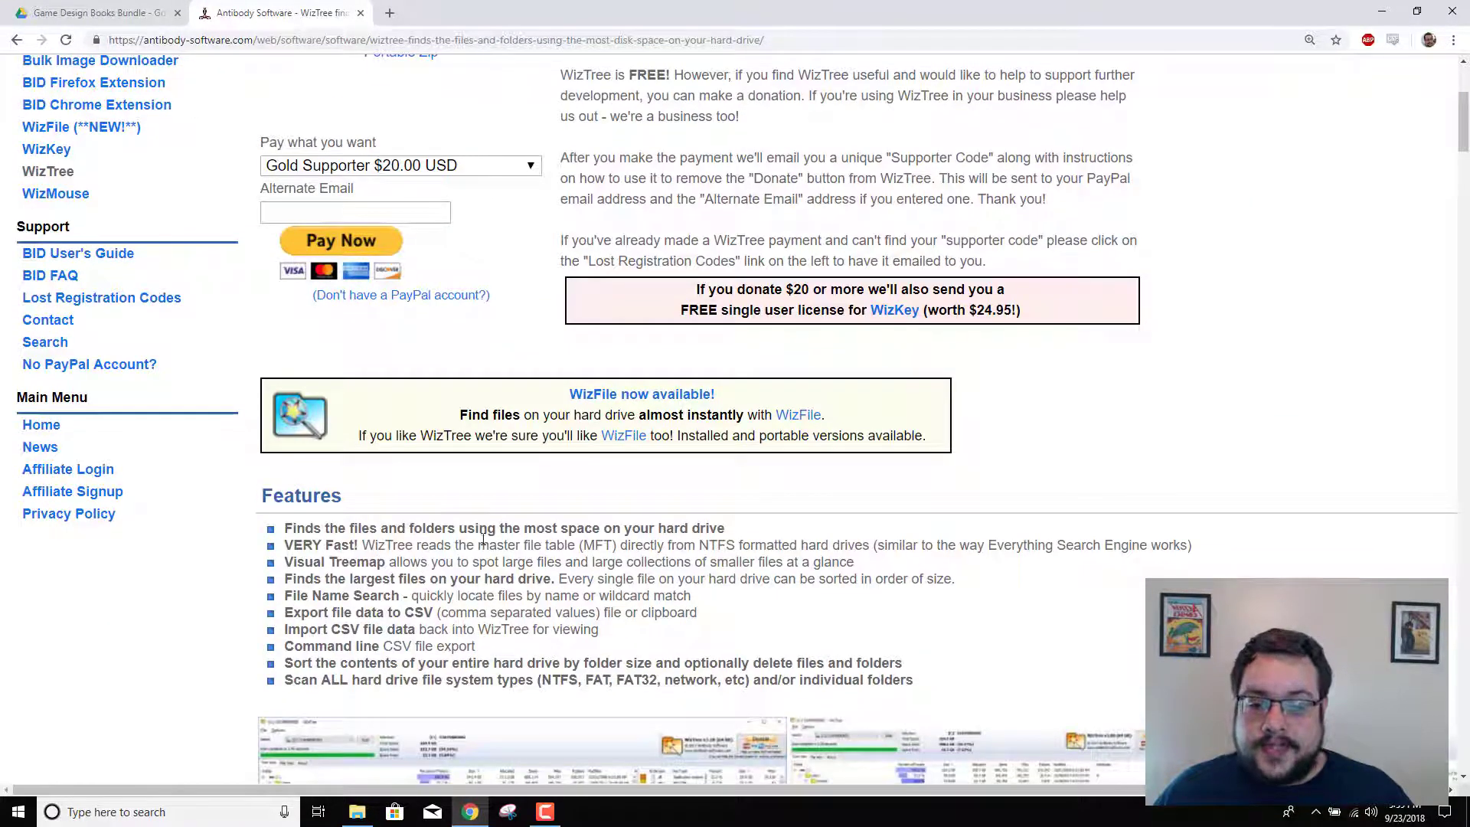
left_click_drag(475, 550, 616, 547)
left_click(616, 546)
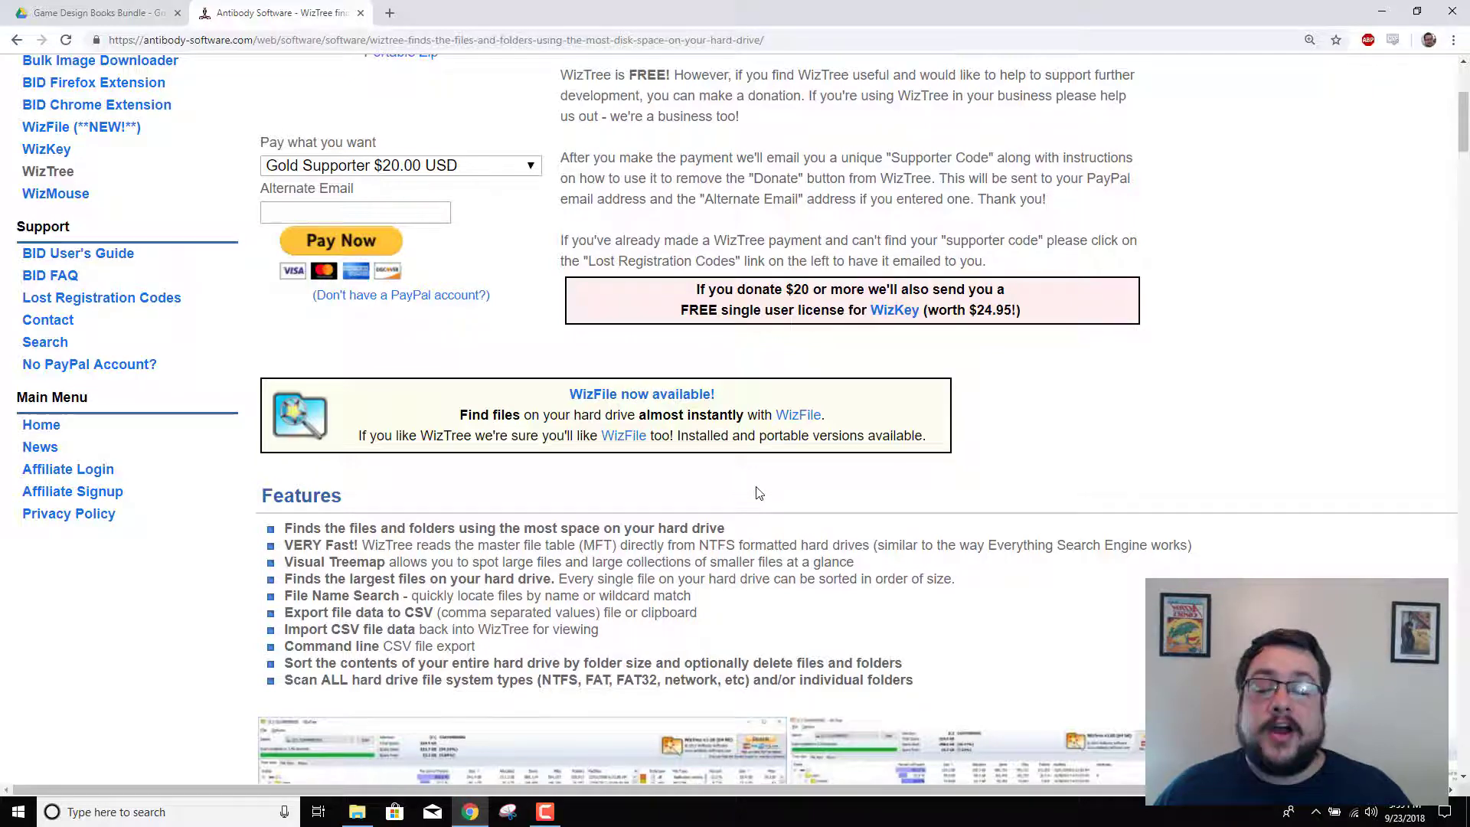
left_click(1382, 14)
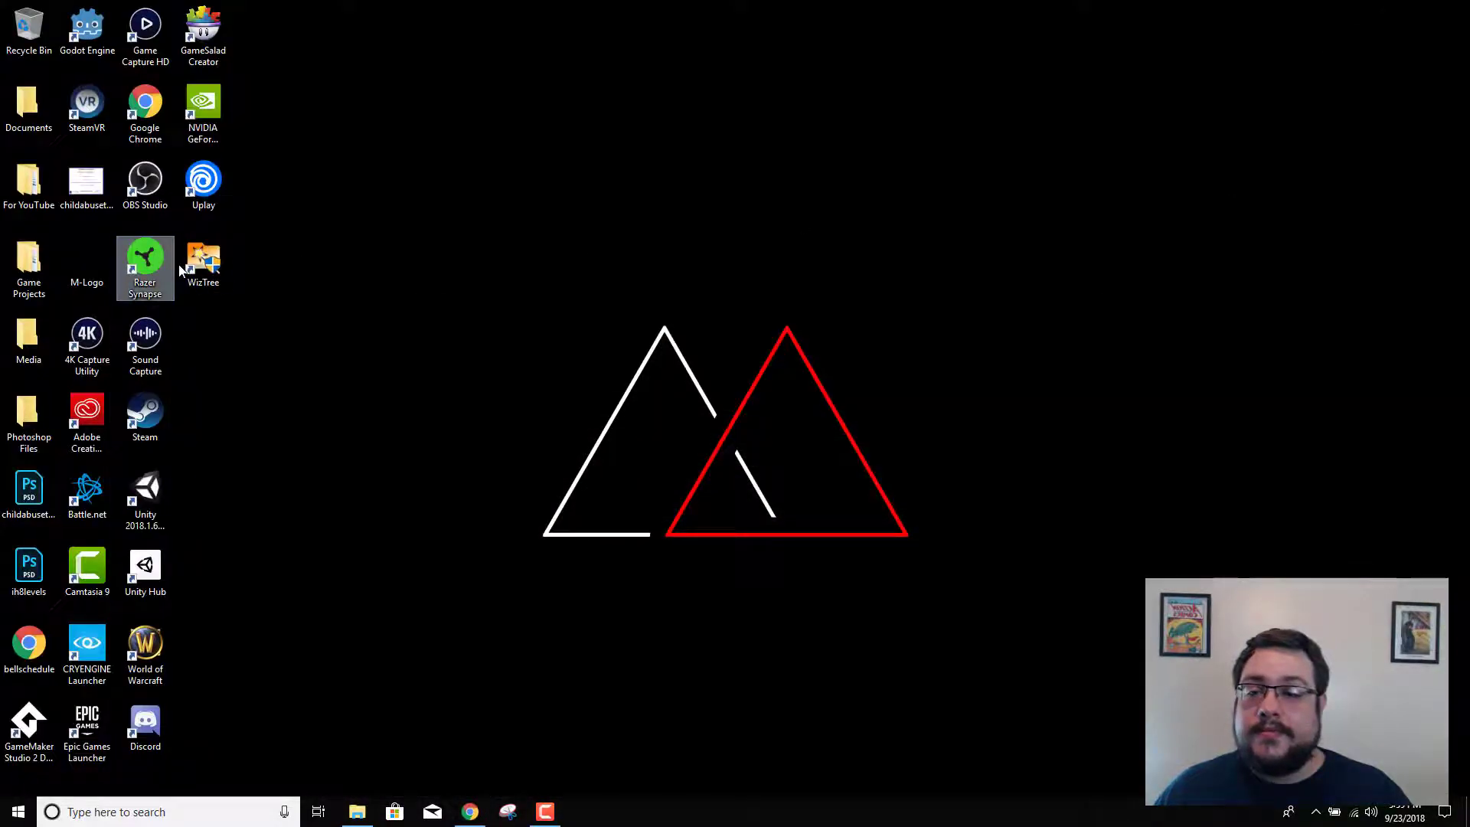
Step: Launch WizTree from the desktop, position its window, and scan C: in 5.20 seconds
double_click(211, 254)
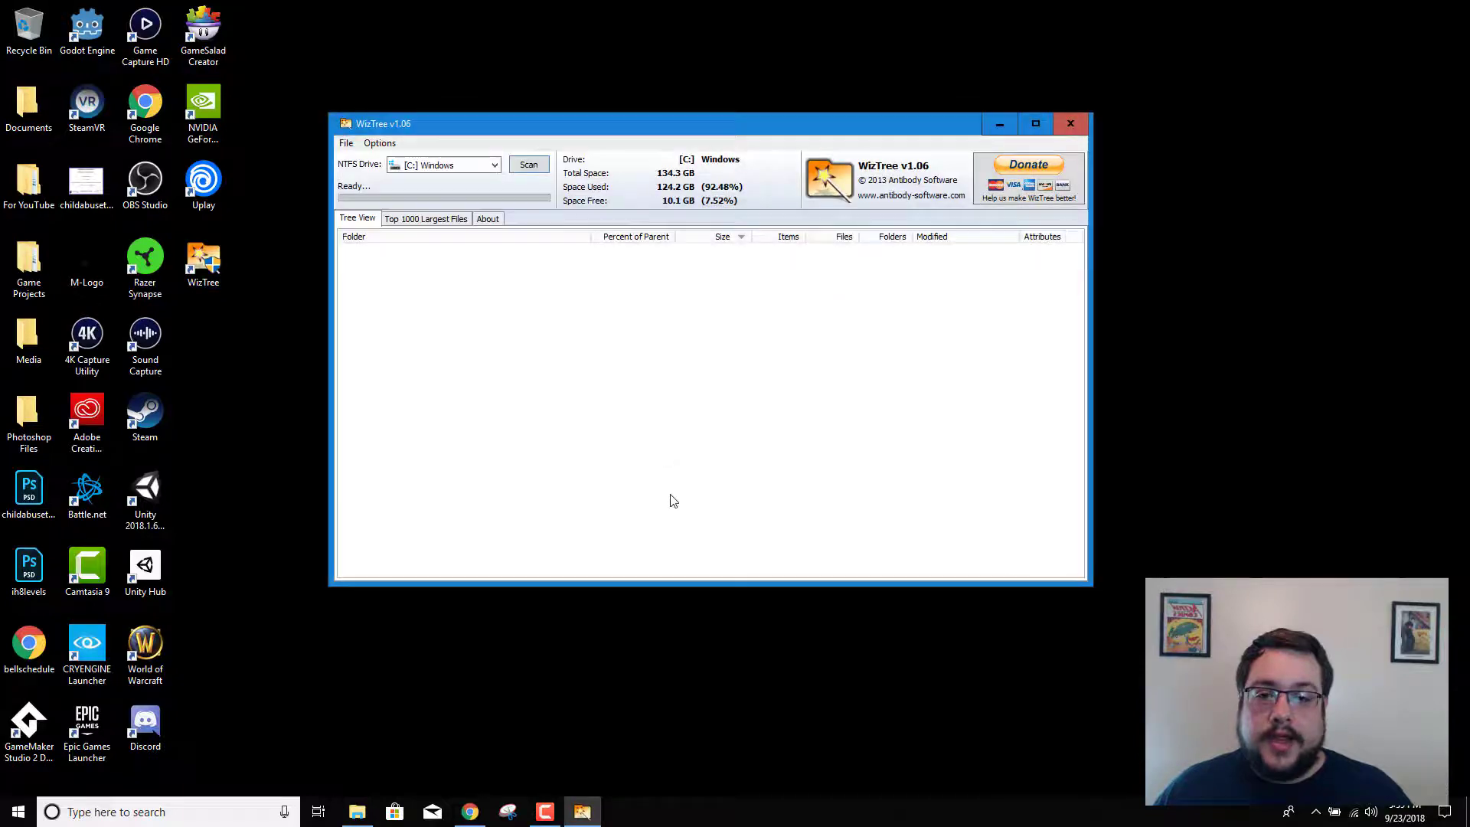
left_click_drag(642, 127, 800, 132)
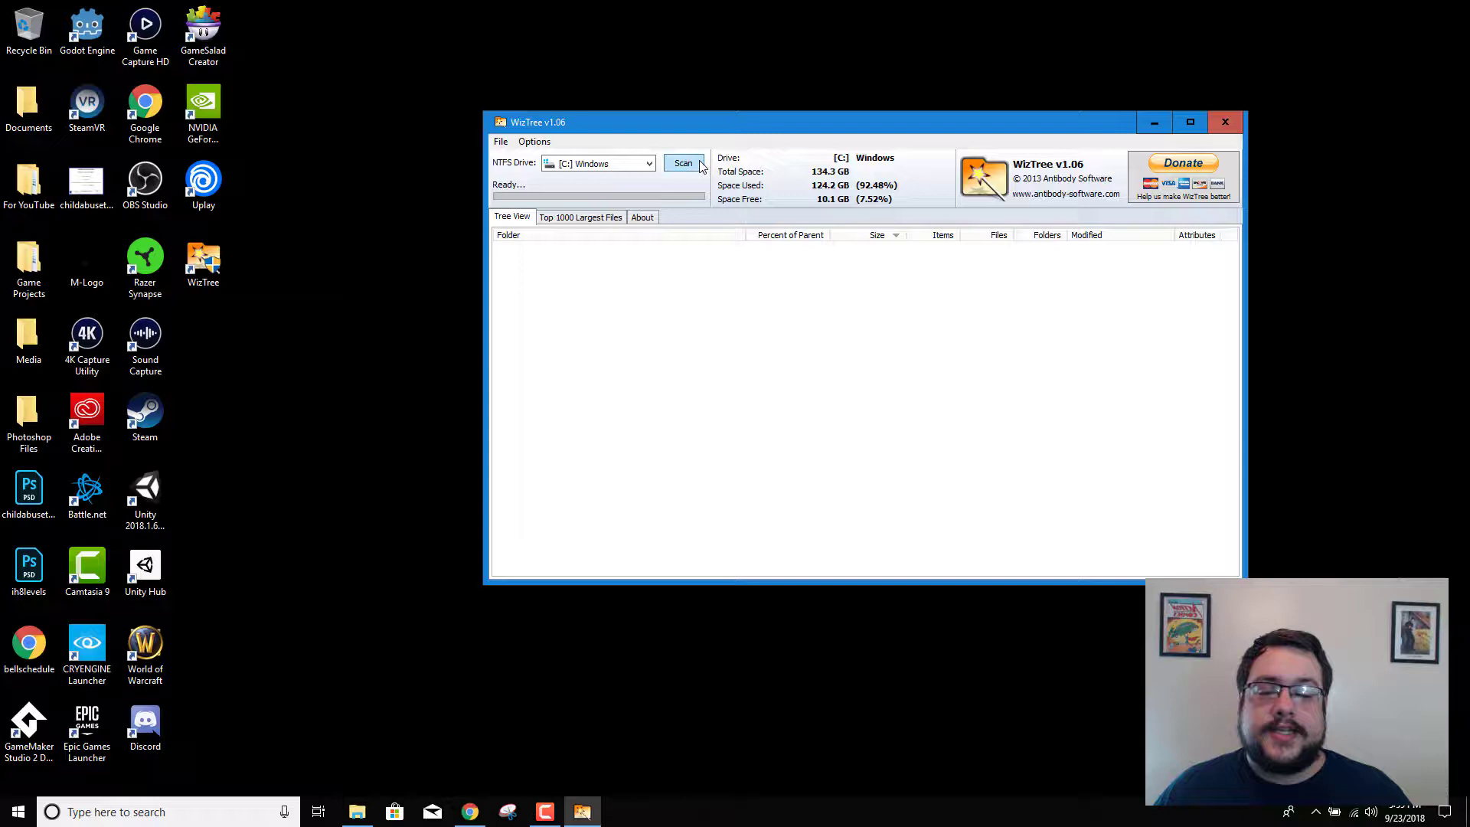
left_click(683, 163)
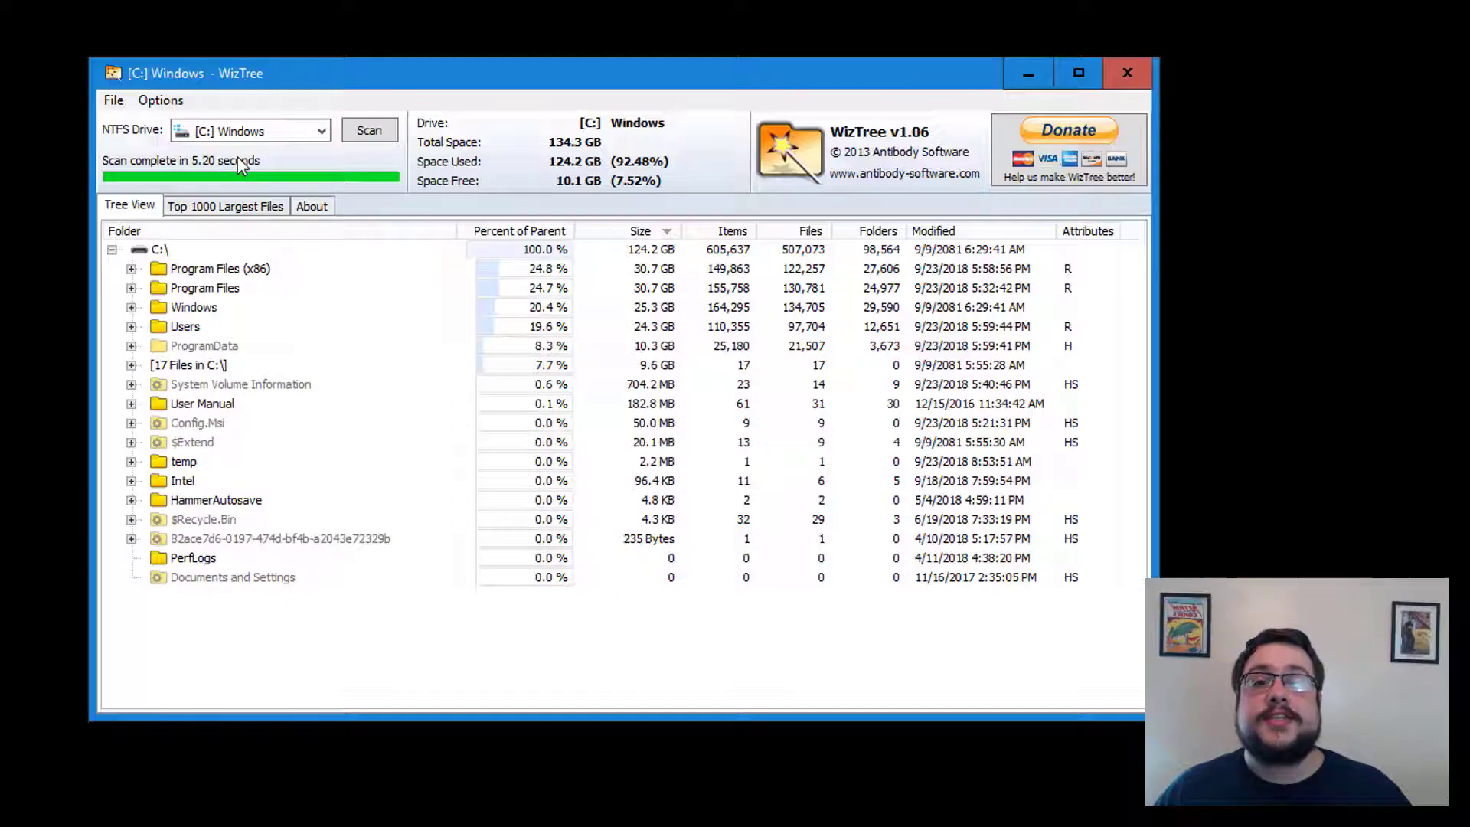
Step: Start a WinDirStat scan of Windows (C:) and snap it left, with WizTree on the right
left_click_drag(288, 73, 464, 163)
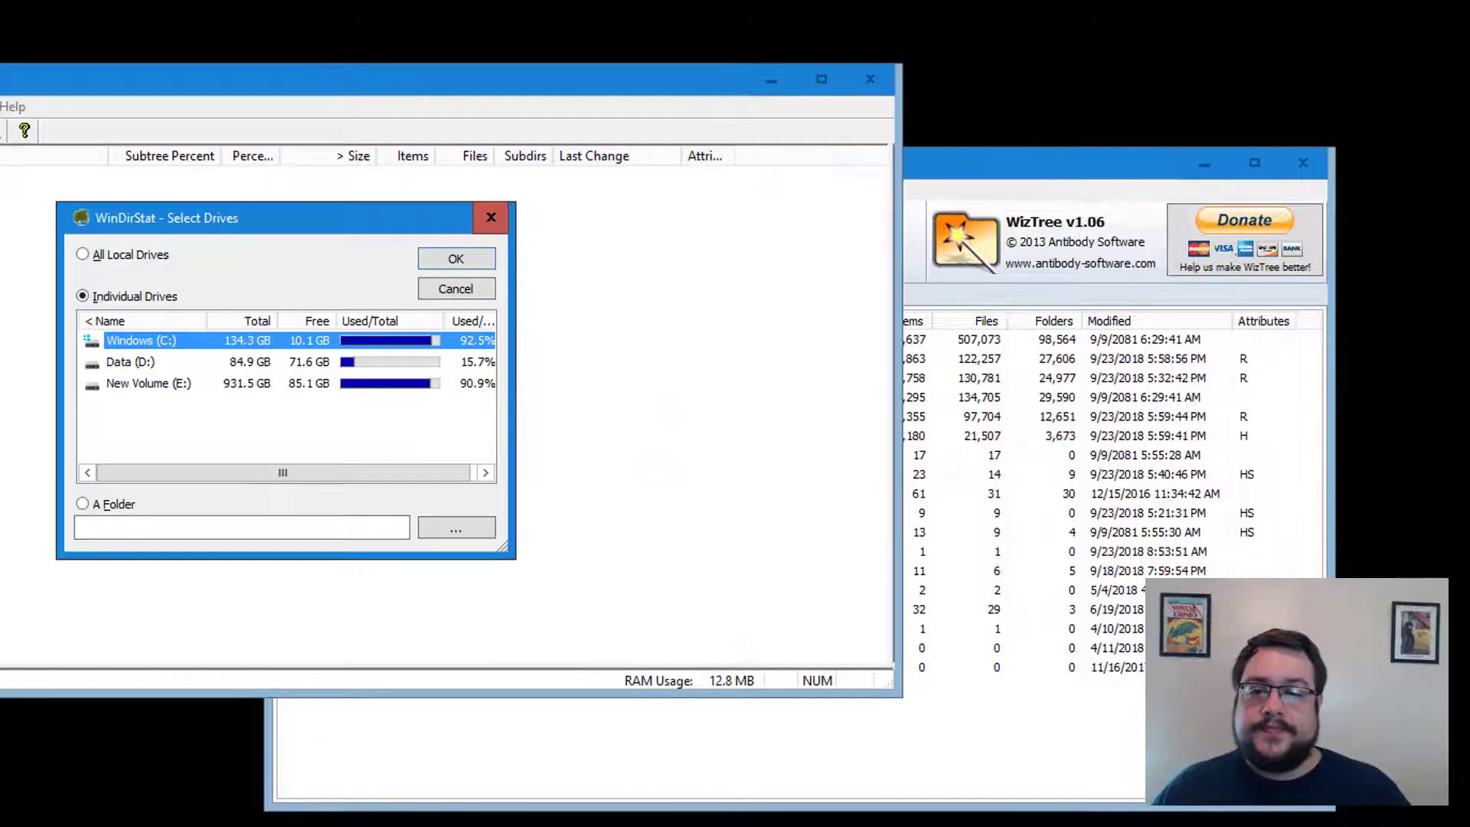
left_click(434, 259)
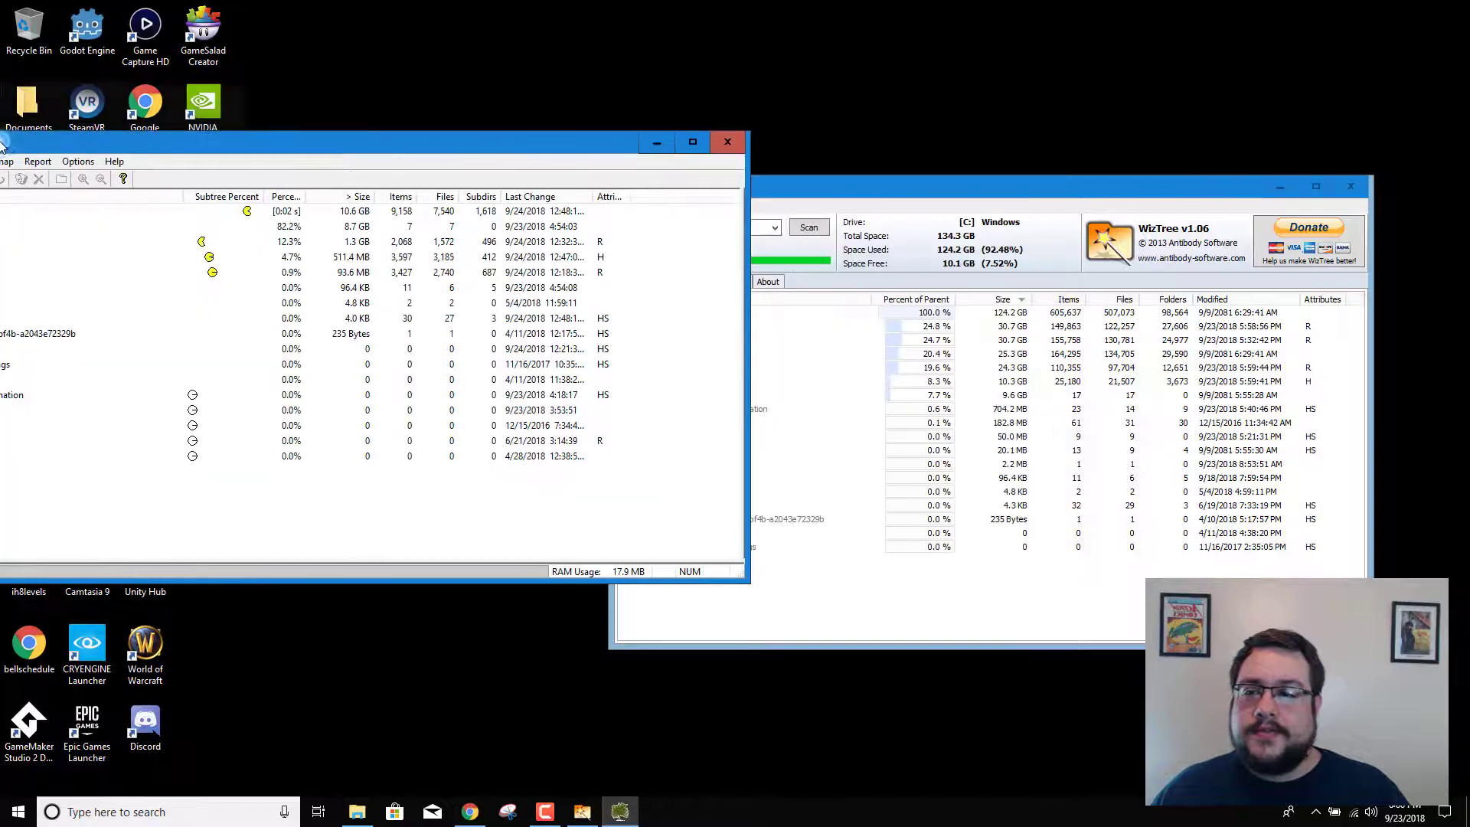
left_click_drag(630, 136, 3, 138)
left_click(1101, 287)
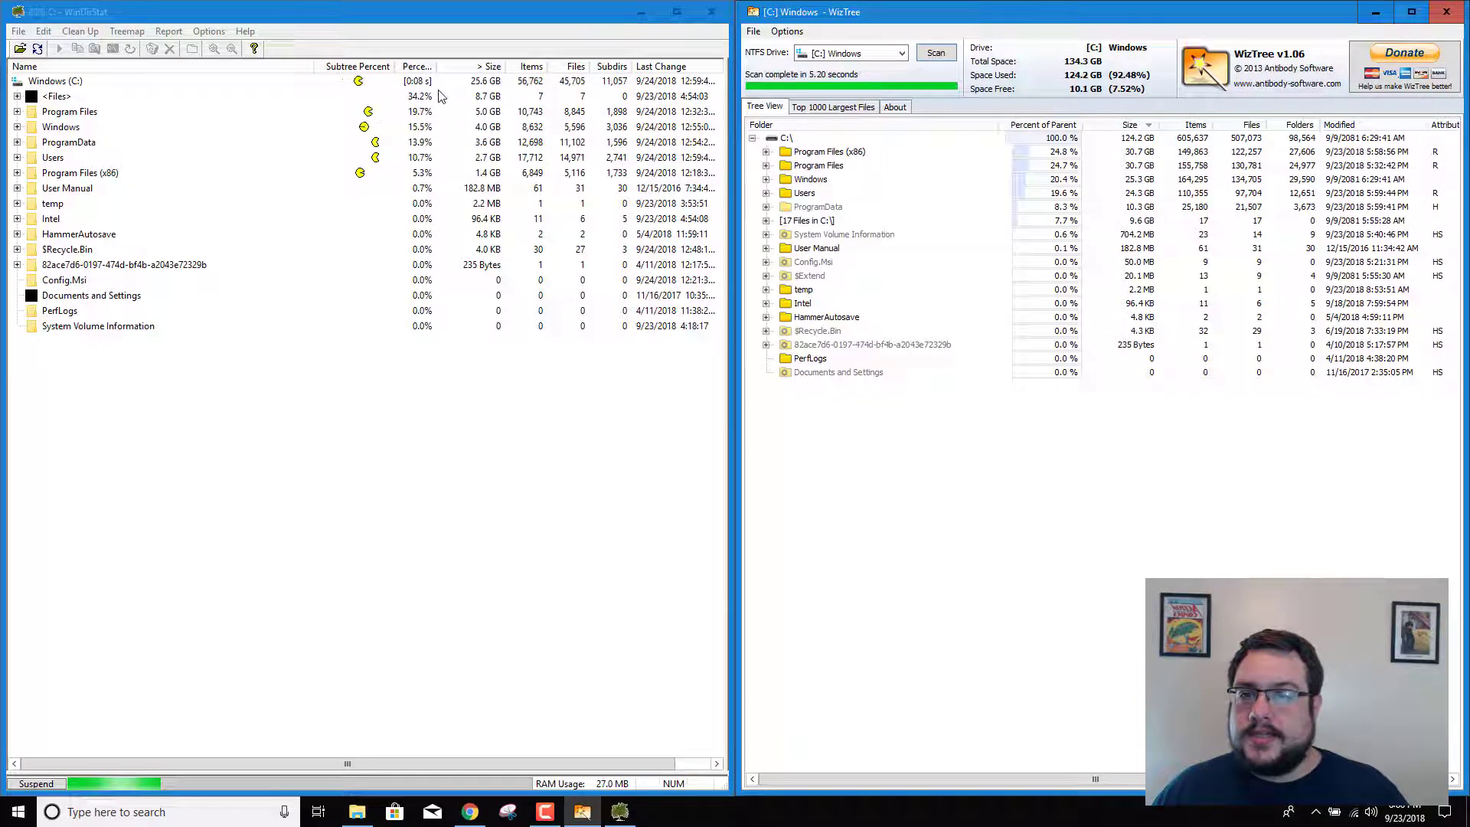
Step: Rescan C: in WizTree, finishing in 7.17 seconds while WinDirStat keeps scanning
left_click(942, 58)
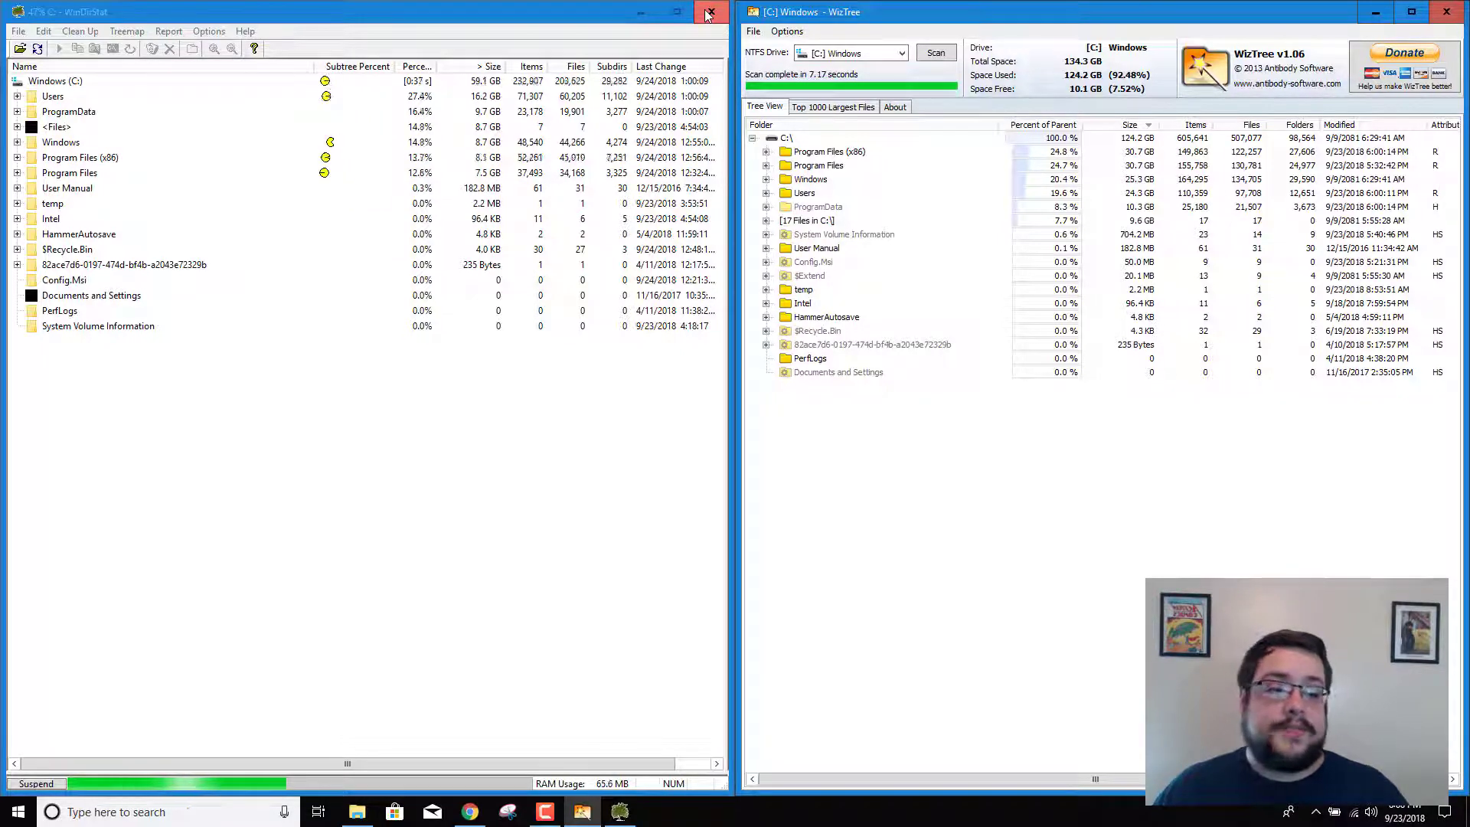
Step: Expand Users and its Public folder in WinDirStat's folder tree
left_click(17, 101)
left_click(18, 98)
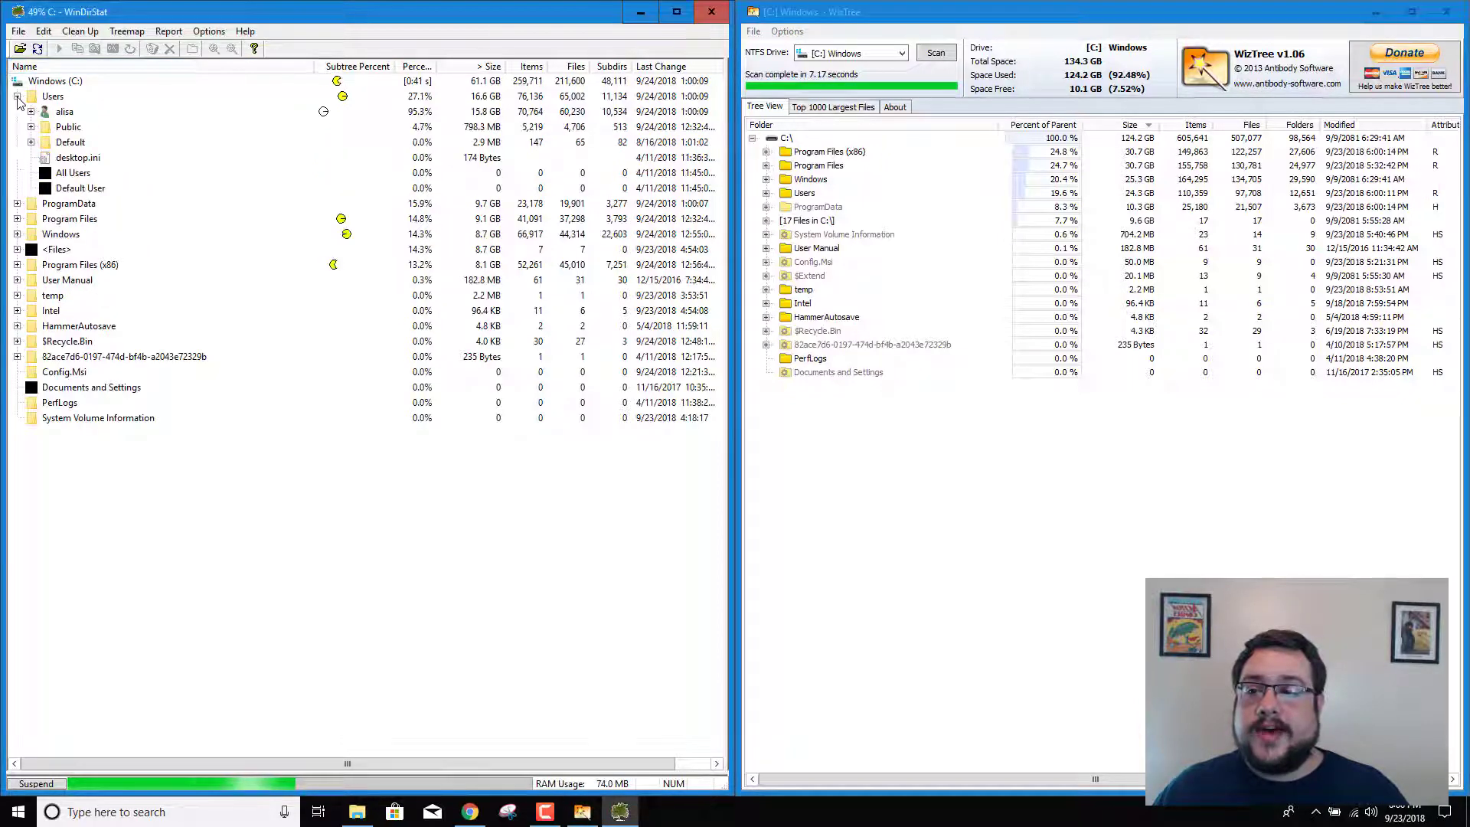
left_click(64, 111)
double_click(72, 127)
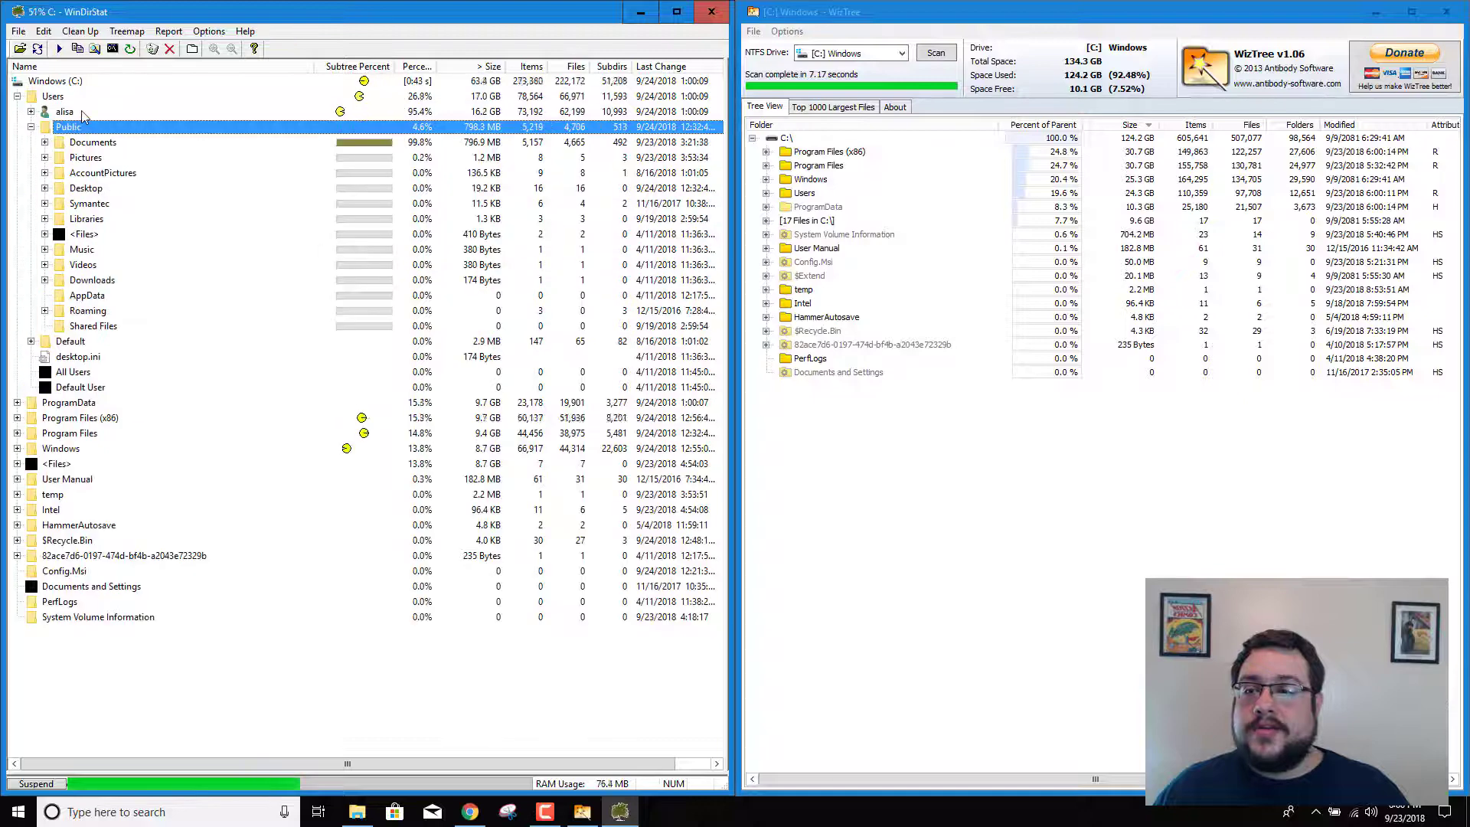
left_click(86, 115)
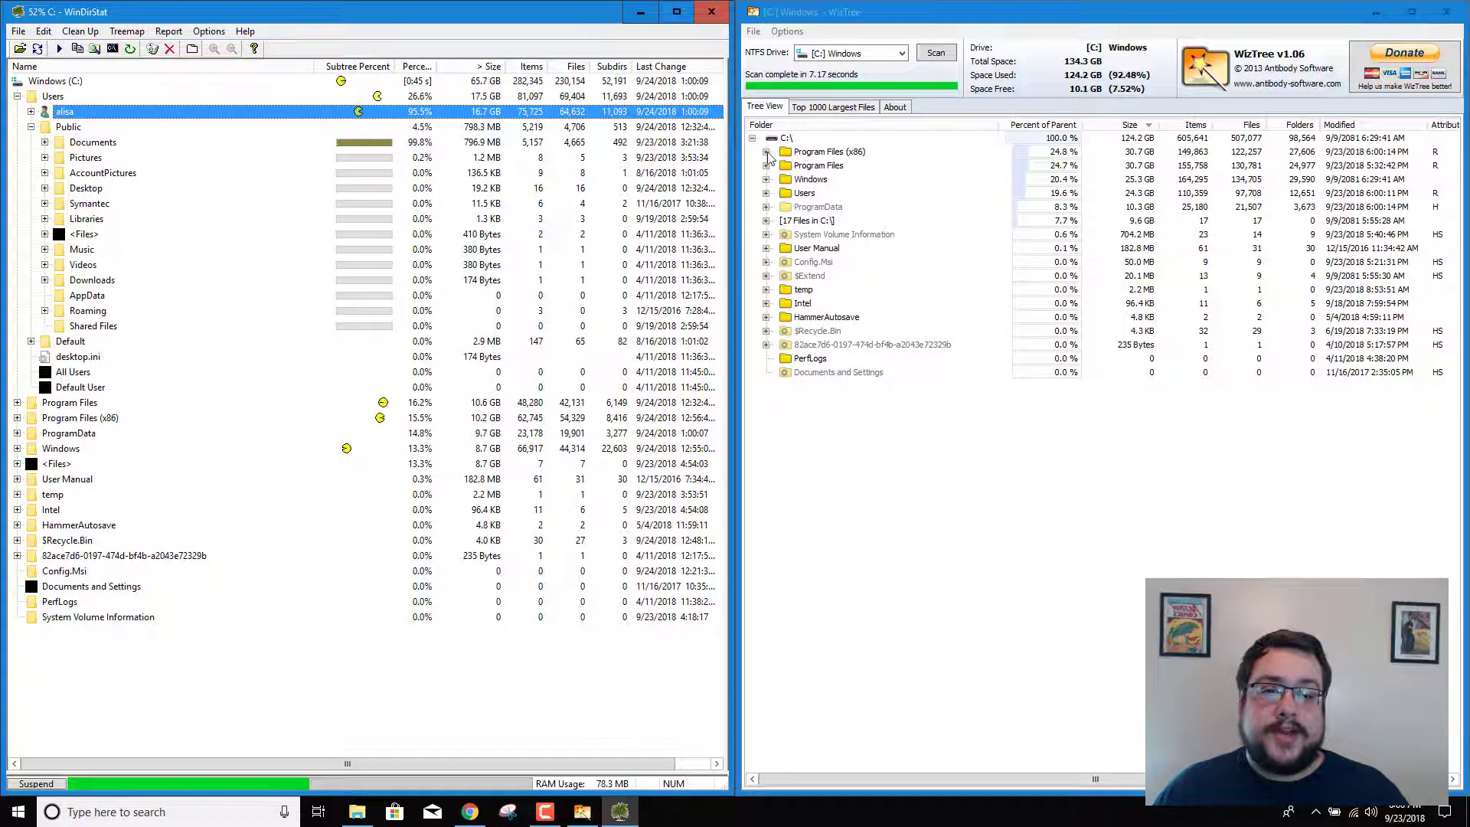
Step: Expand Program Files (x86) in WizTree and briefly open a subfolder's context menu
double_click(818, 152)
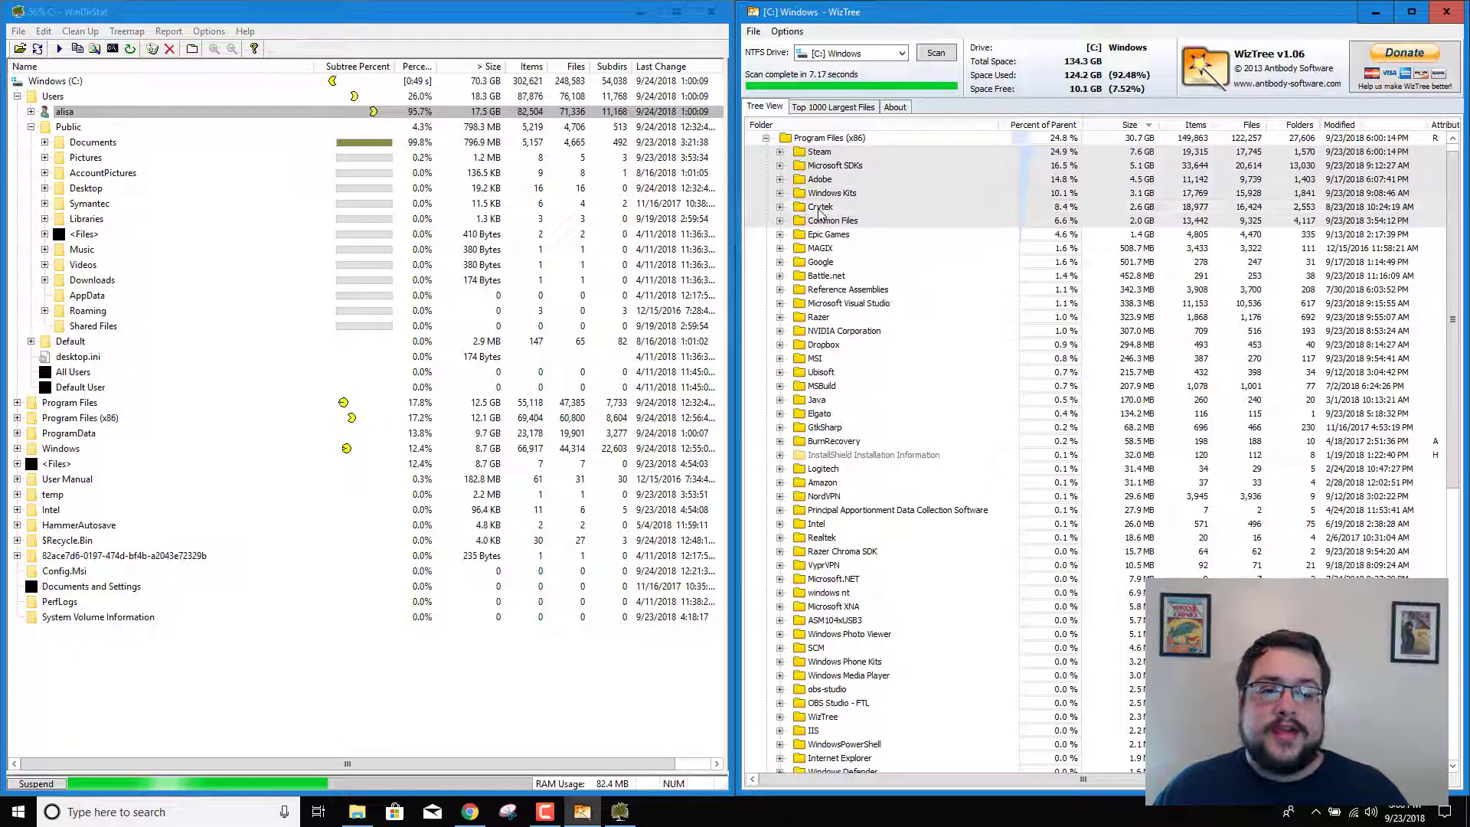
right_click(835, 181)
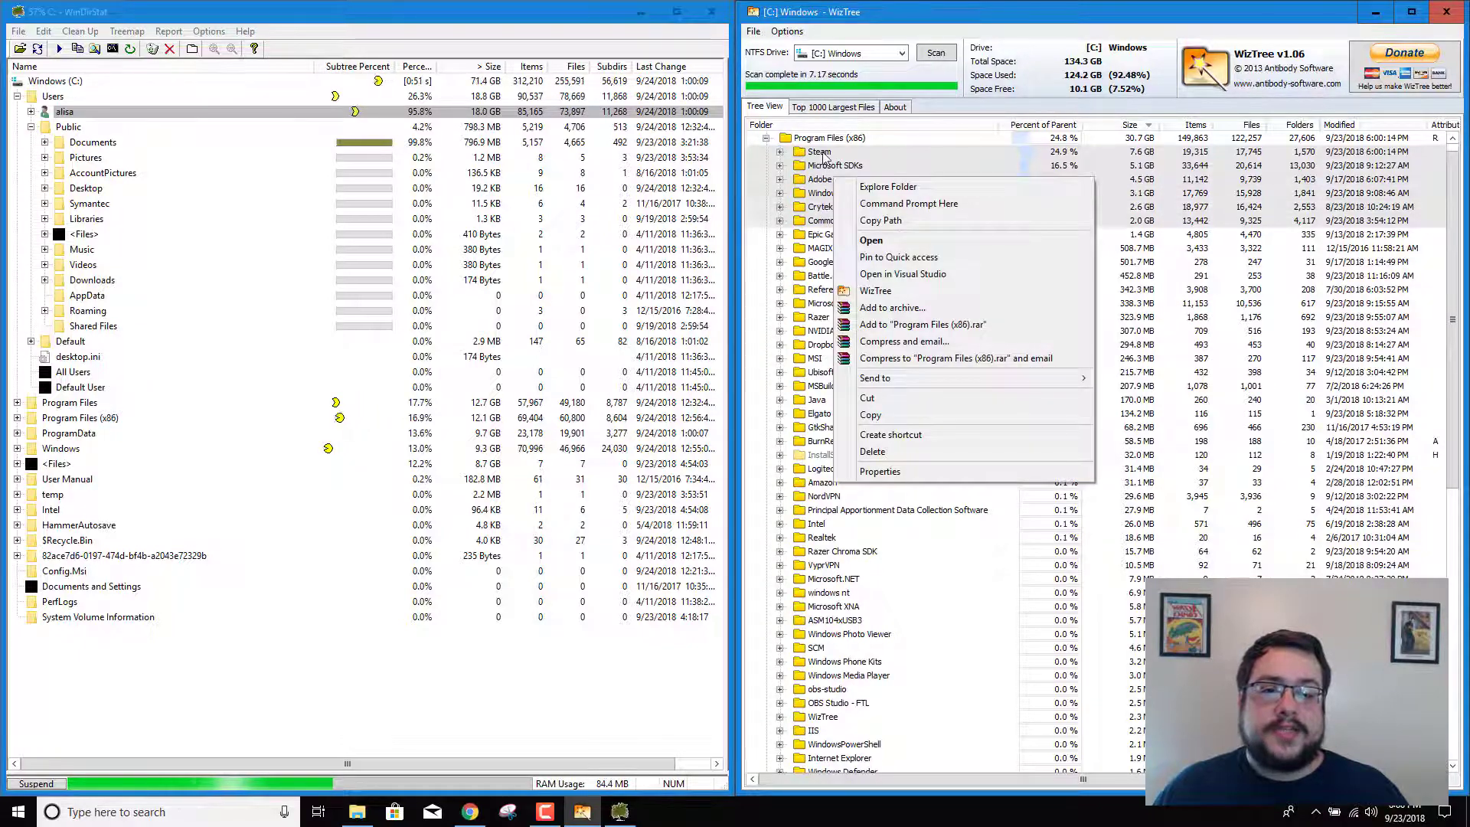
left_click(823, 154)
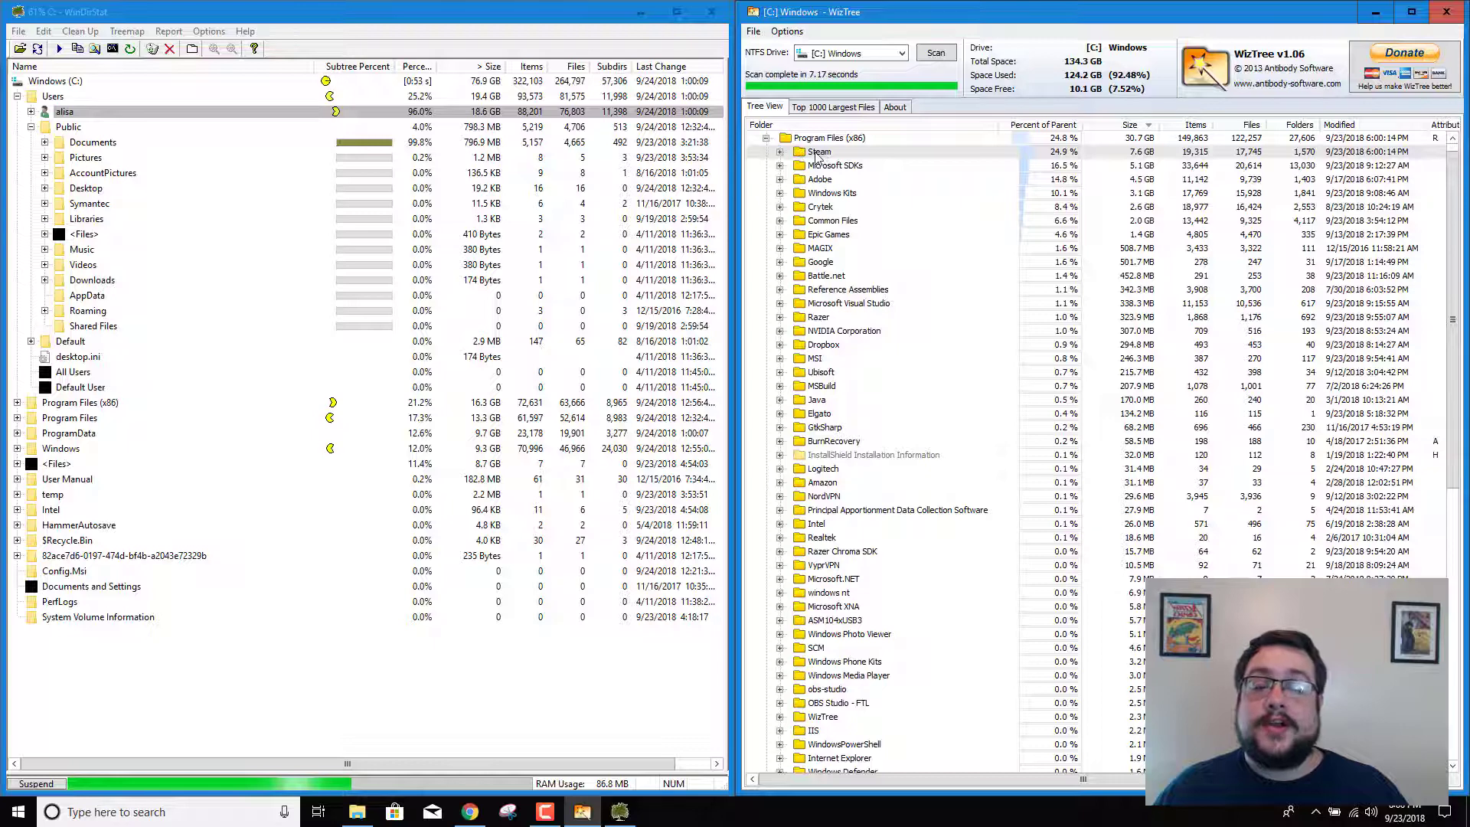
Step: Close WinDirStat and restore WizTree to a smaller window centred on the desktop
left_click(705, 15)
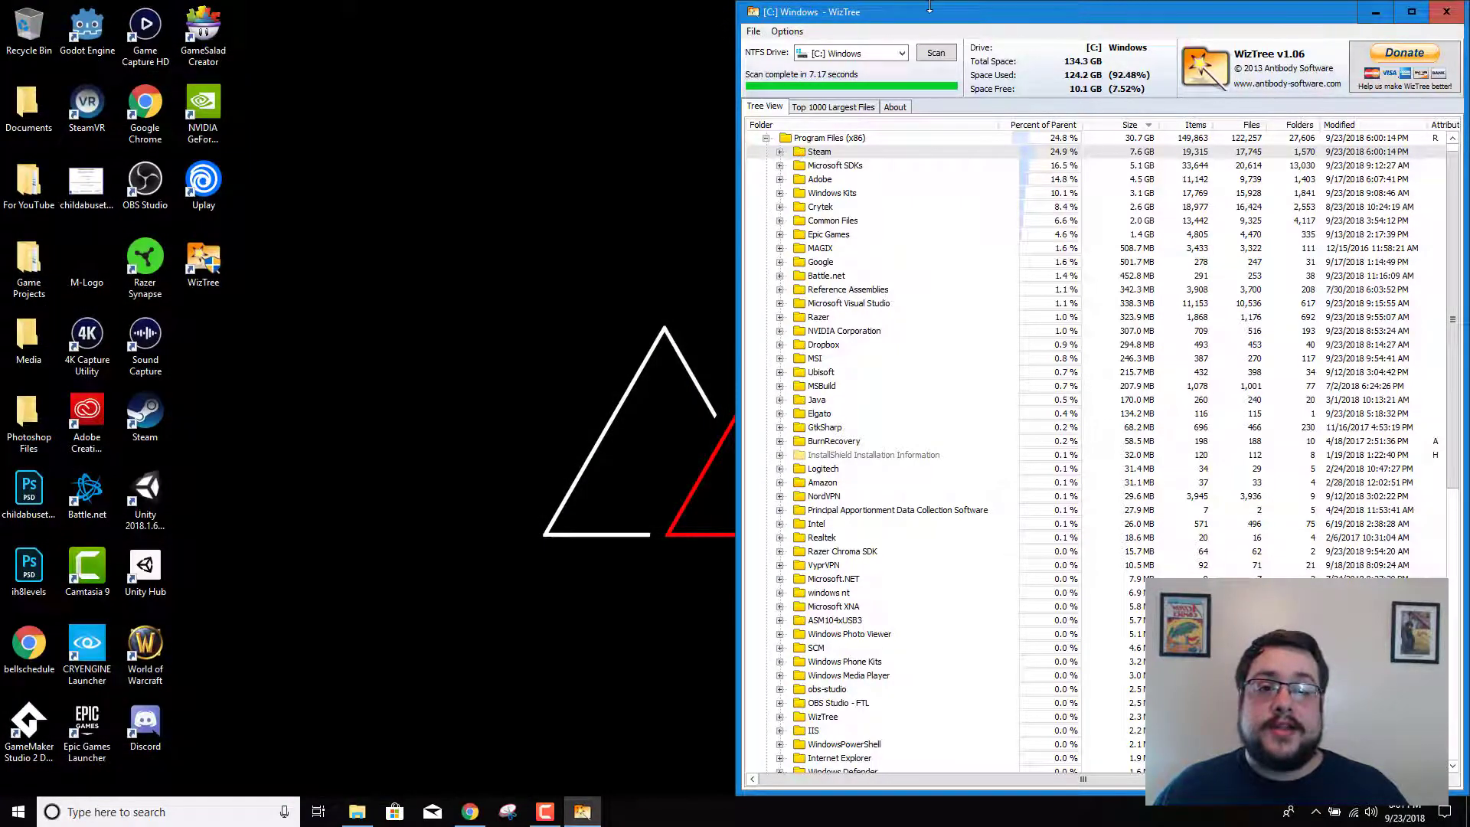
left_click_drag(810, 13, 385, 102)
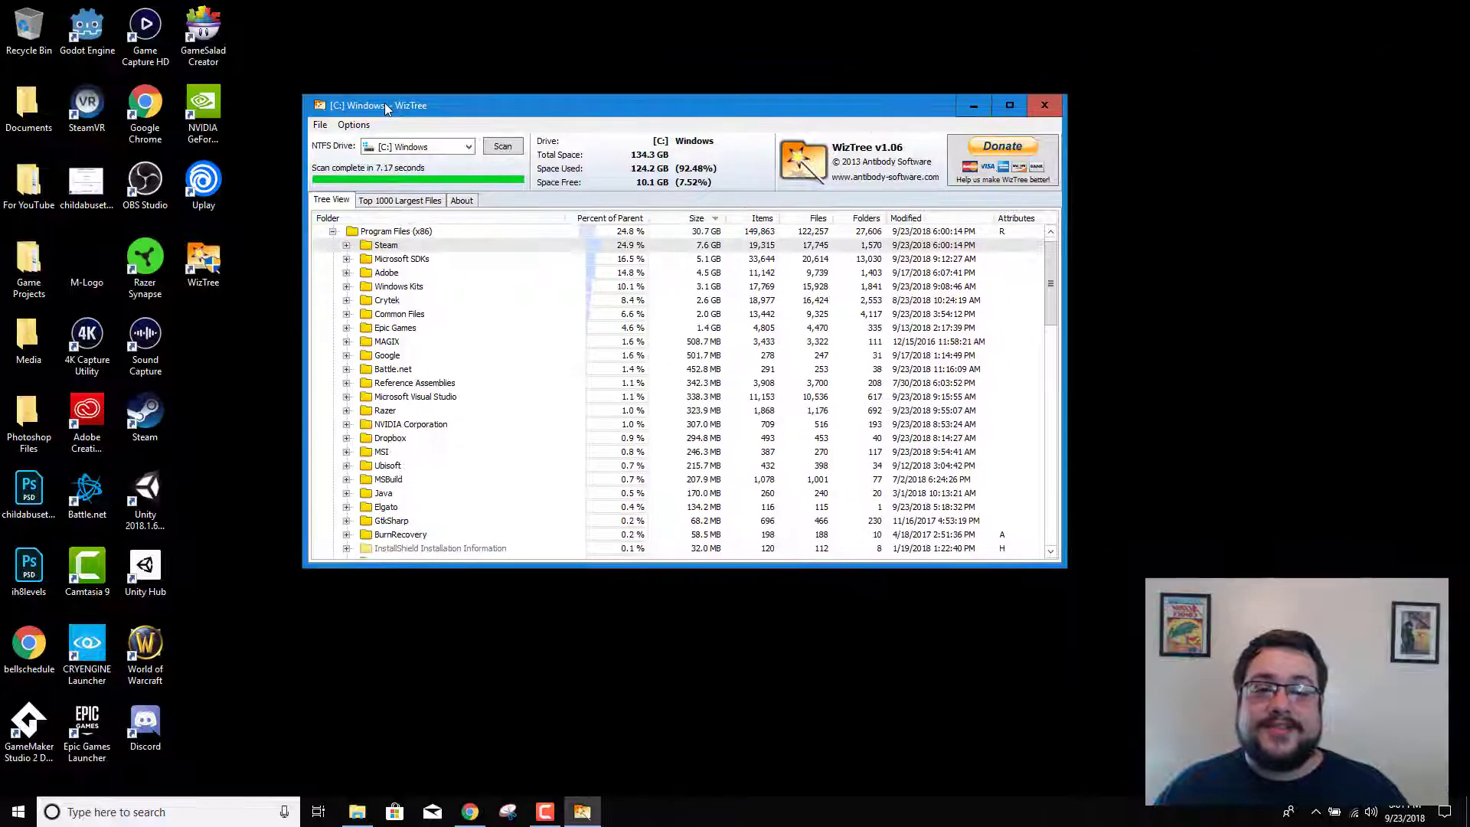